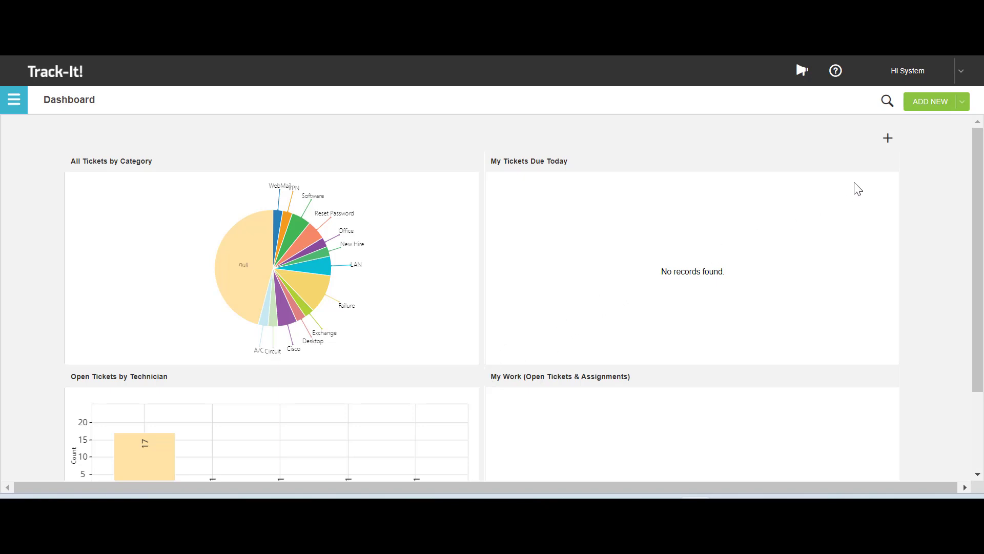
Start a new software title named Adobe Reader 7
click(962, 103)
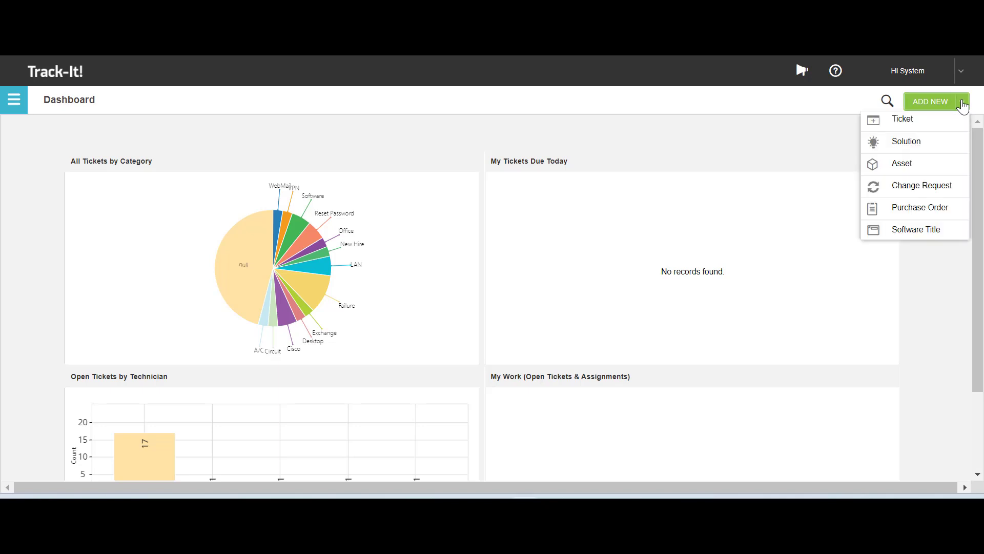
click(932, 229)
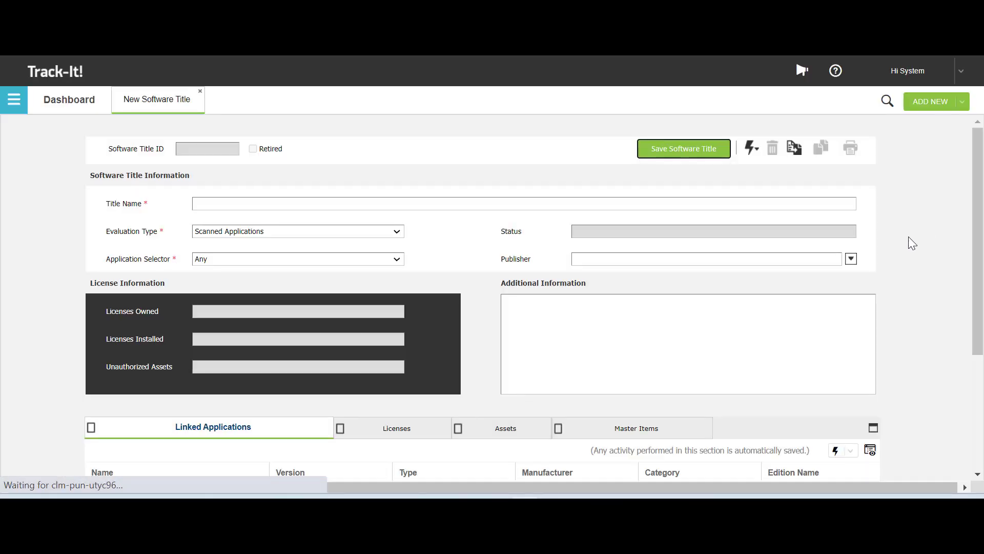
click(476, 202)
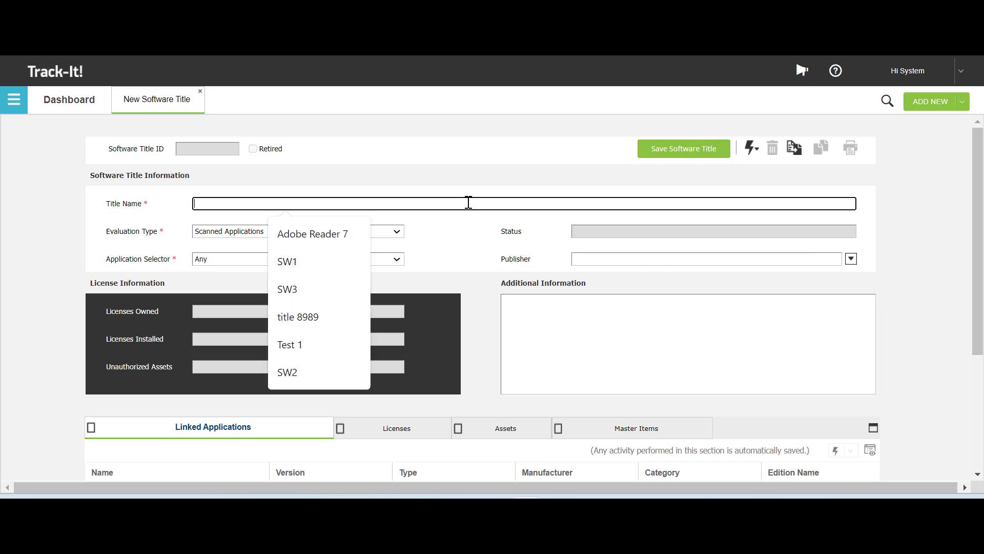
click(334, 230)
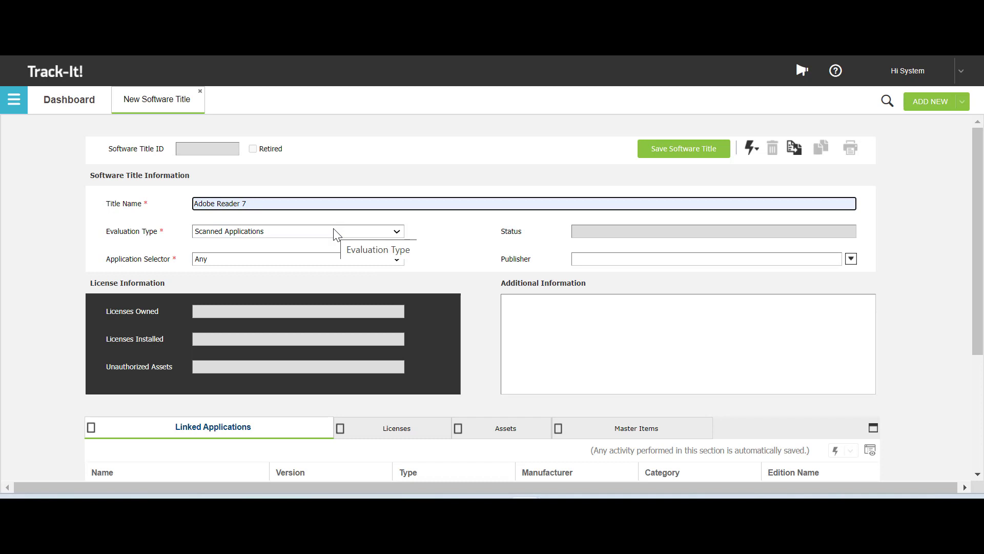
Keep Scanned Applications as the evaluation type and set Application Selector to All
click(334, 231)
click(321, 261)
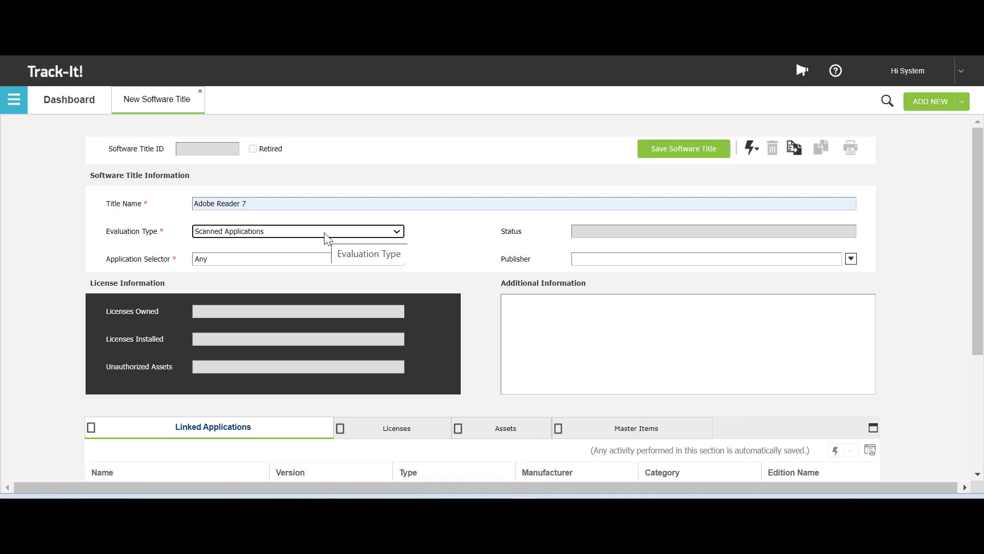
click(285, 260)
click(278, 288)
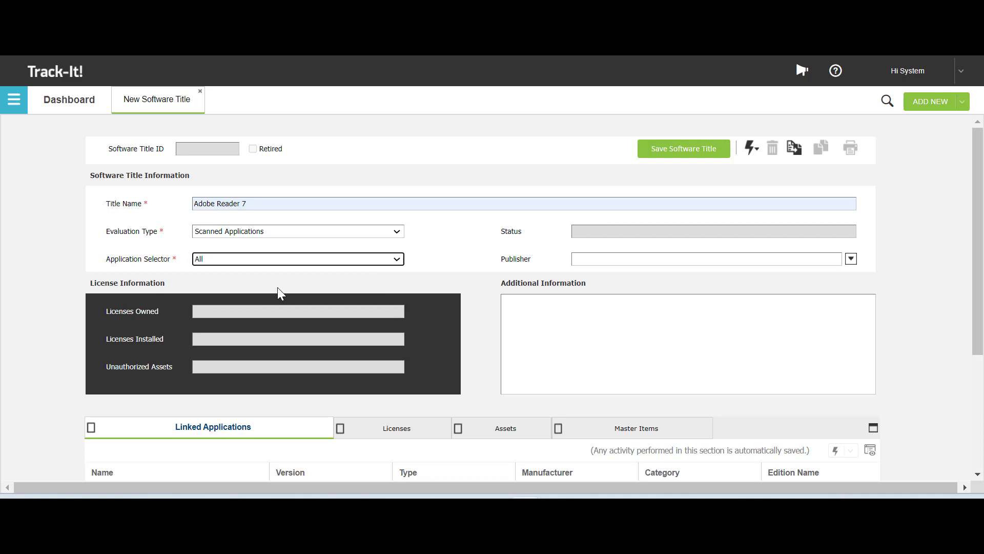
Save Adobe Reader 7 as title 135 and view it in the Software Licenses list
click(677, 153)
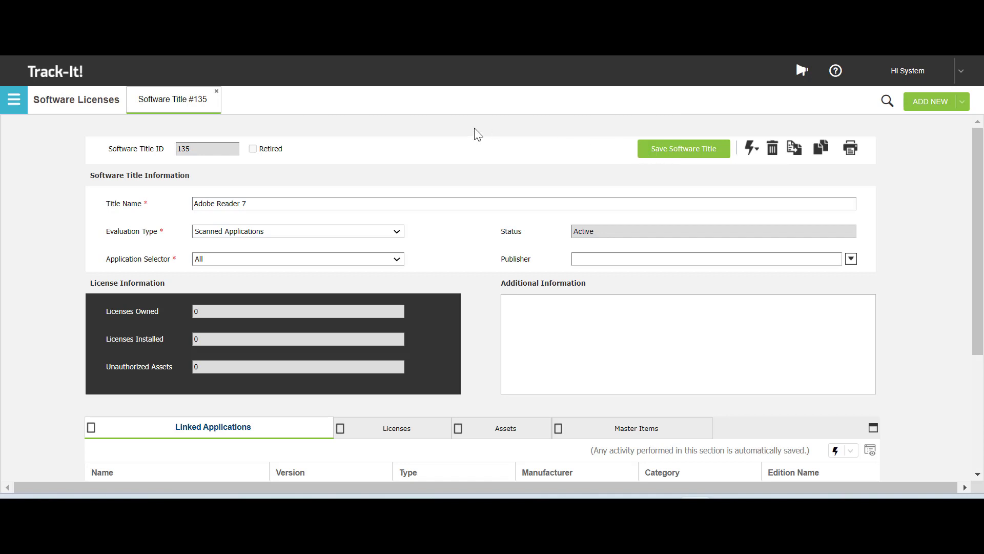
click(14, 99)
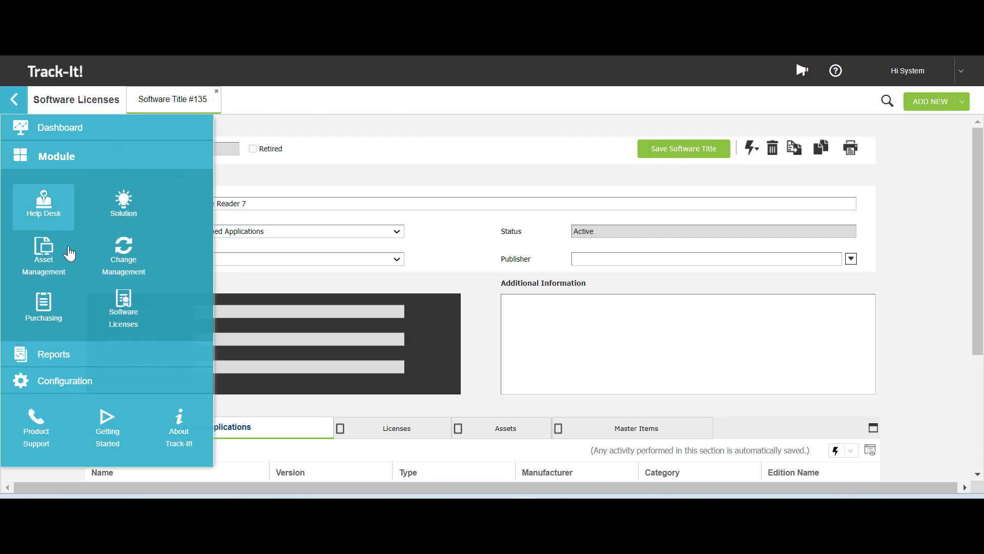
click(127, 321)
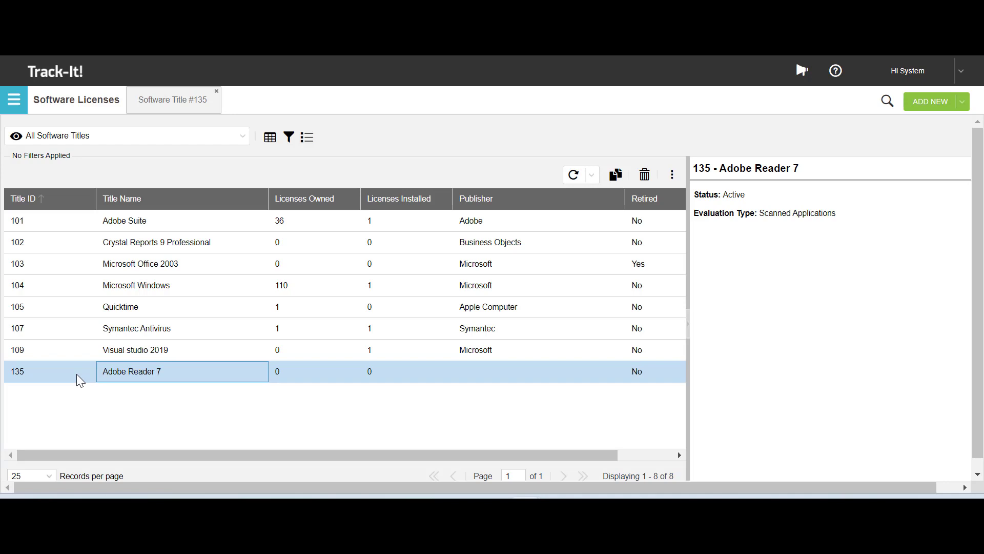
Change Adobe Reader 7's Application Selector to Any and save the title
double_click(113, 369)
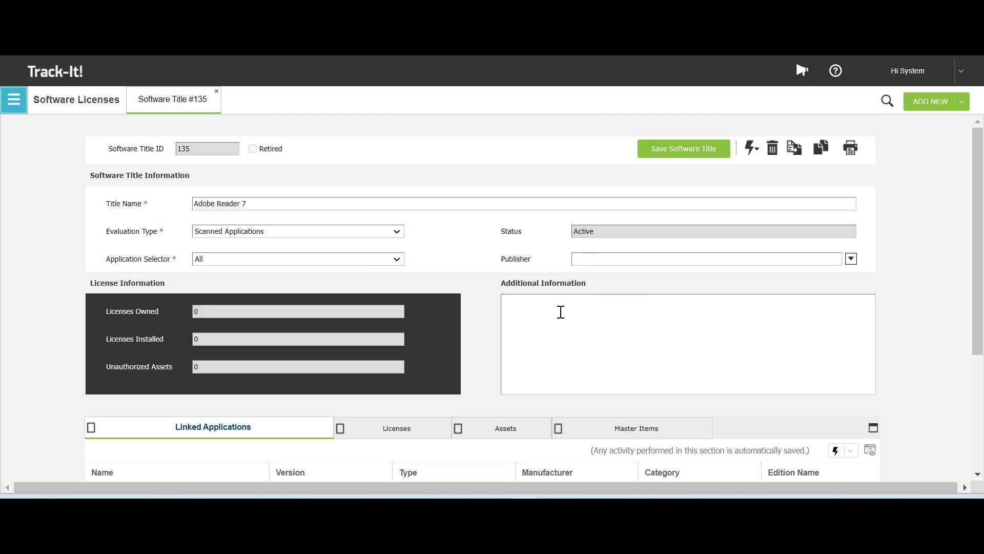
click(367, 260)
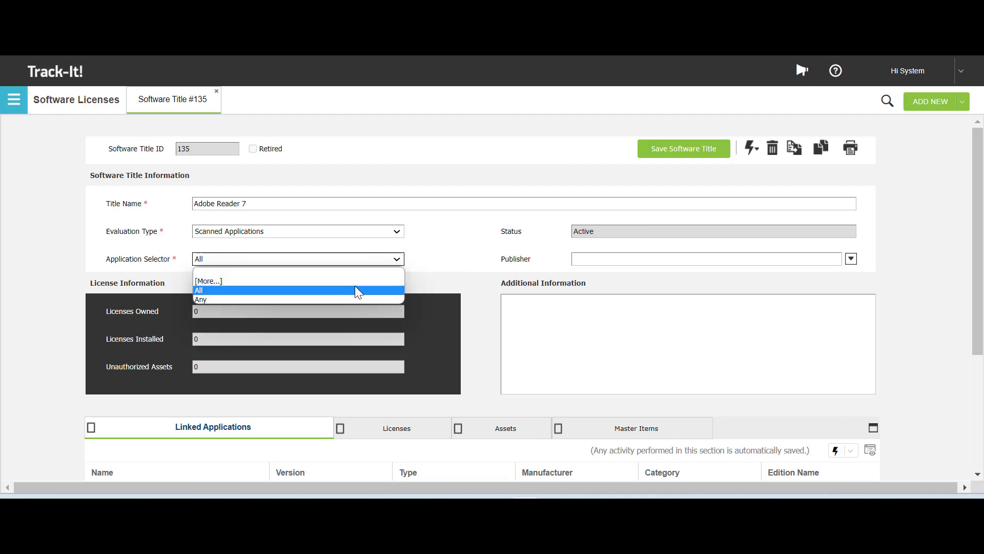
click(353, 298)
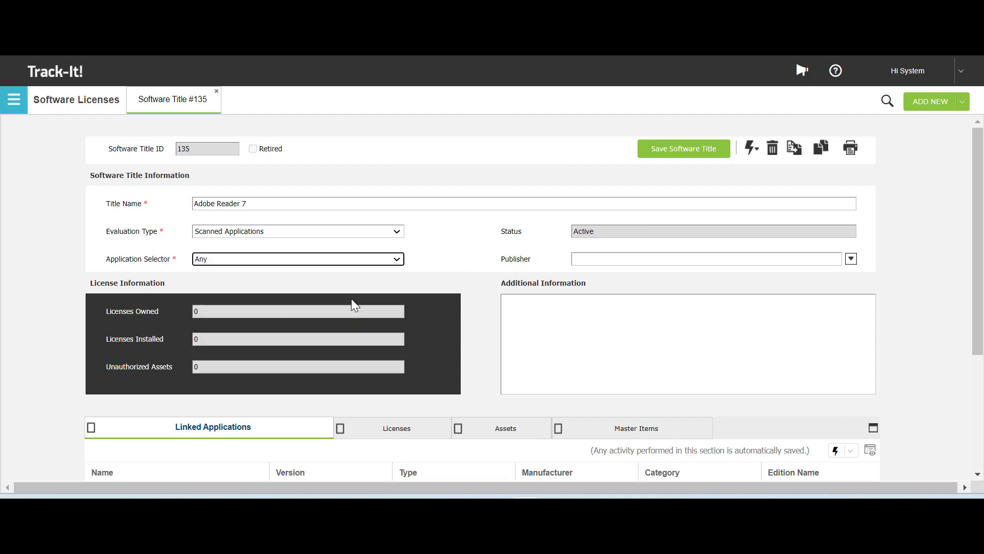
click(689, 159)
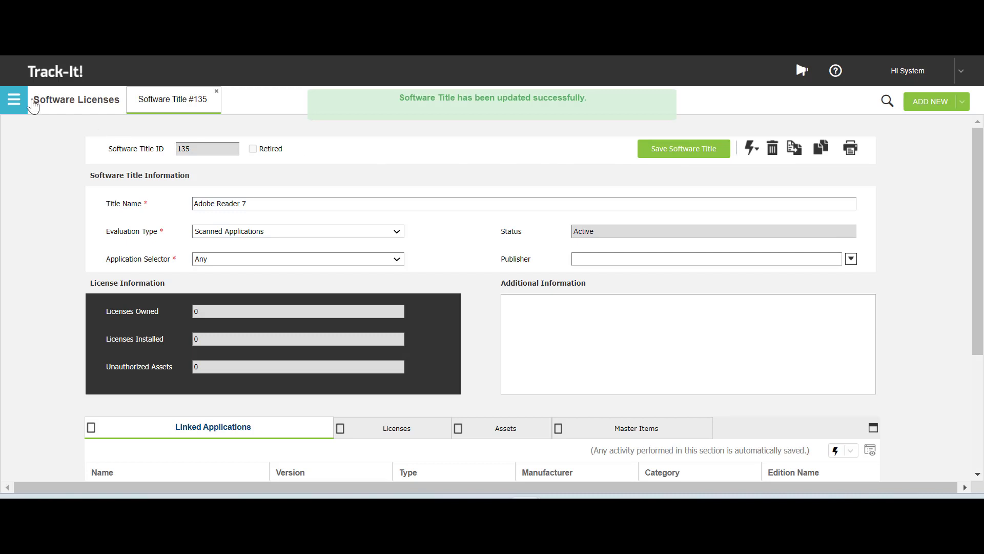
click(21, 105)
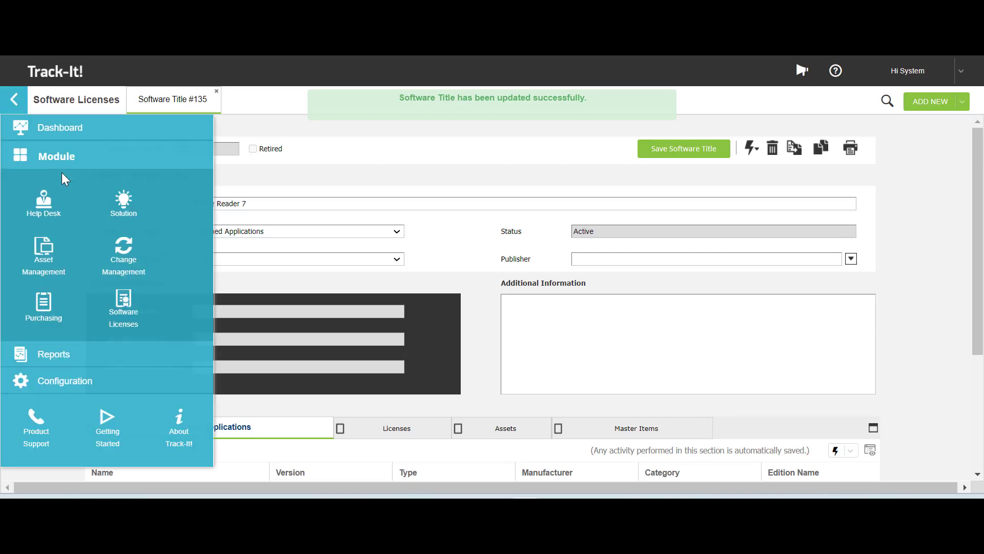
Copy Adobe Reader 7 into a new title named Adobe Reader 9 (137)
click(121, 313)
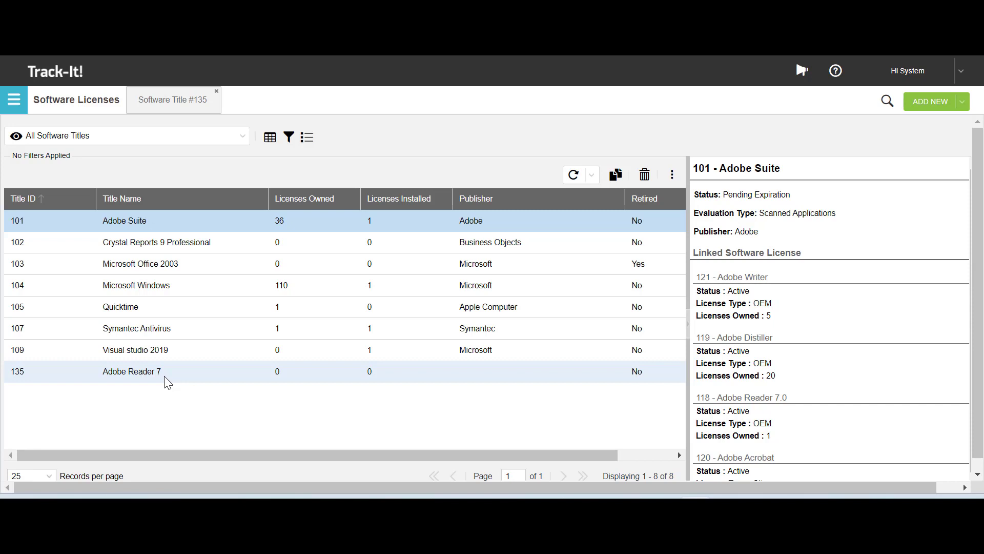
click(165, 376)
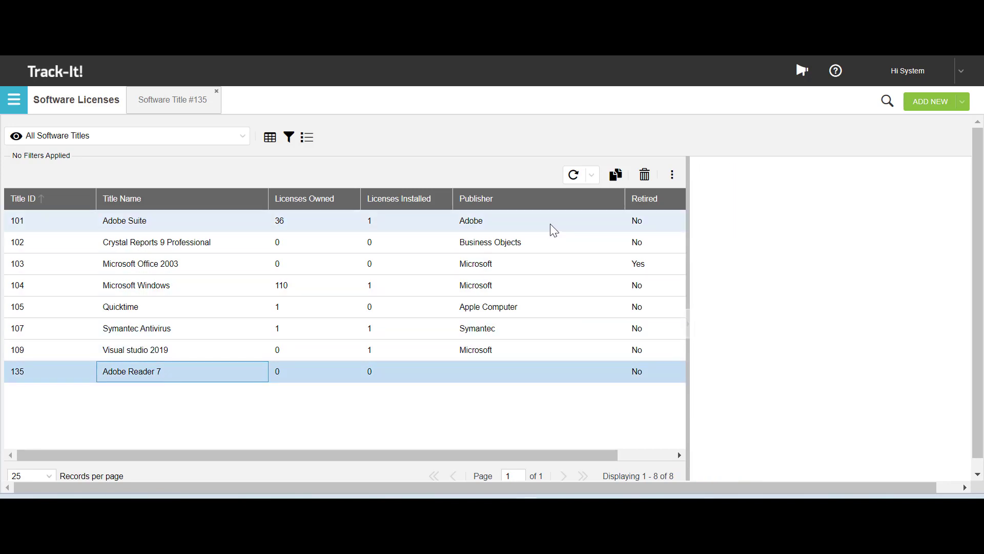
click(616, 176)
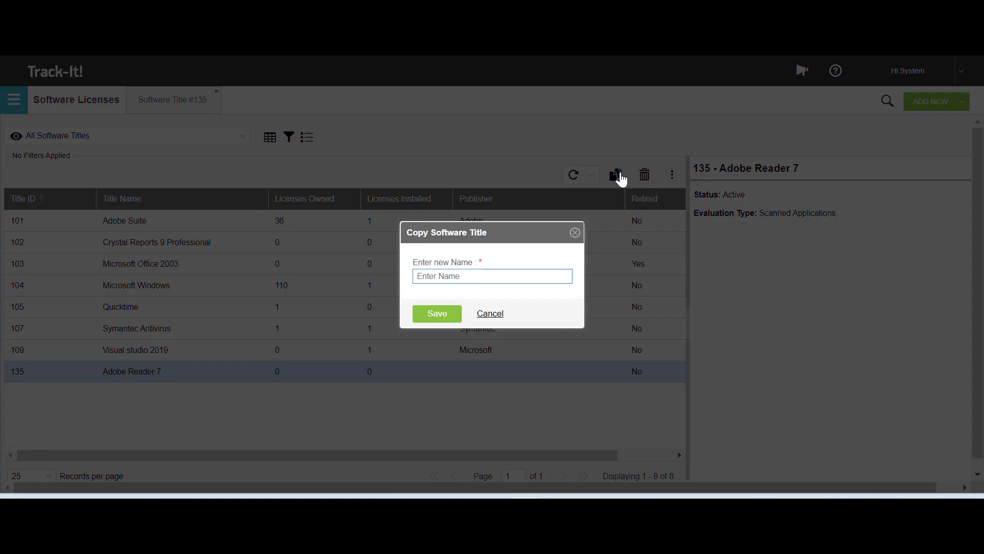
text(Adobe Reader 9)
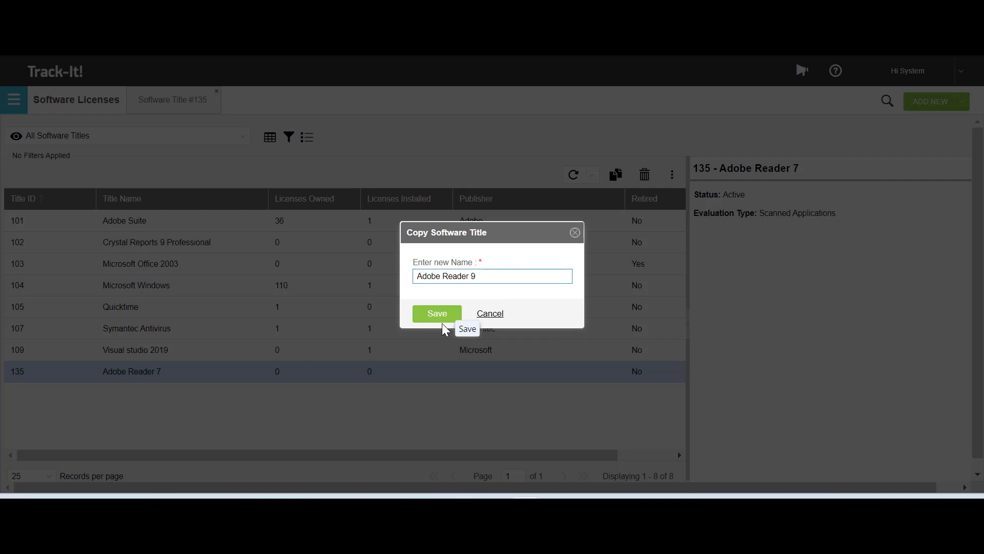
click(448, 317)
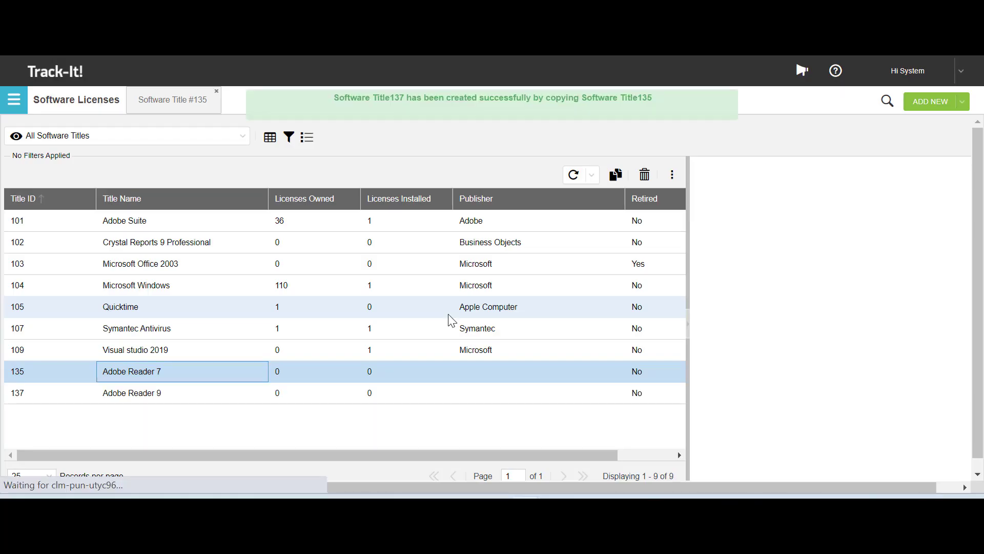
Copy Adobe Reader 9 into a new title named Team Viewer (138)
click(169, 399)
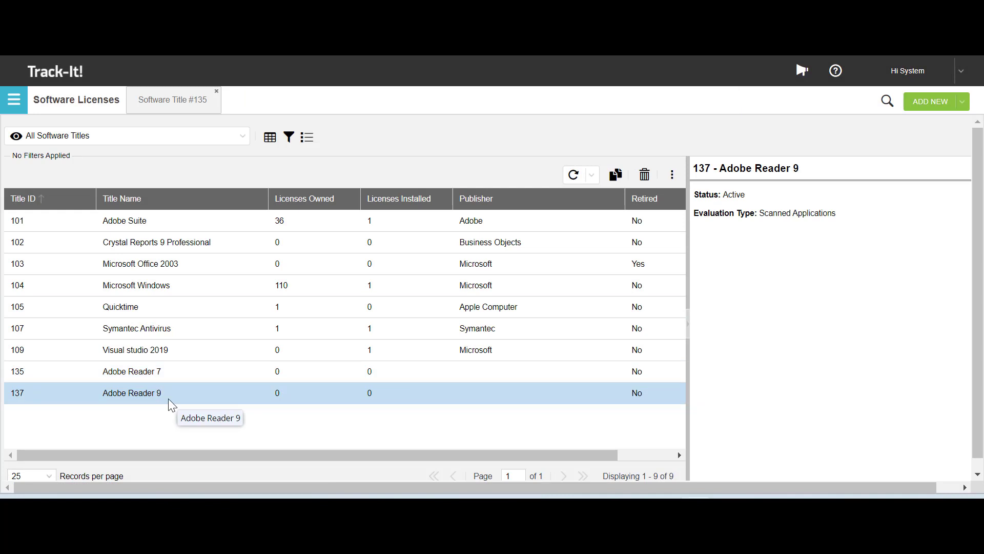
double_click(168, 398)
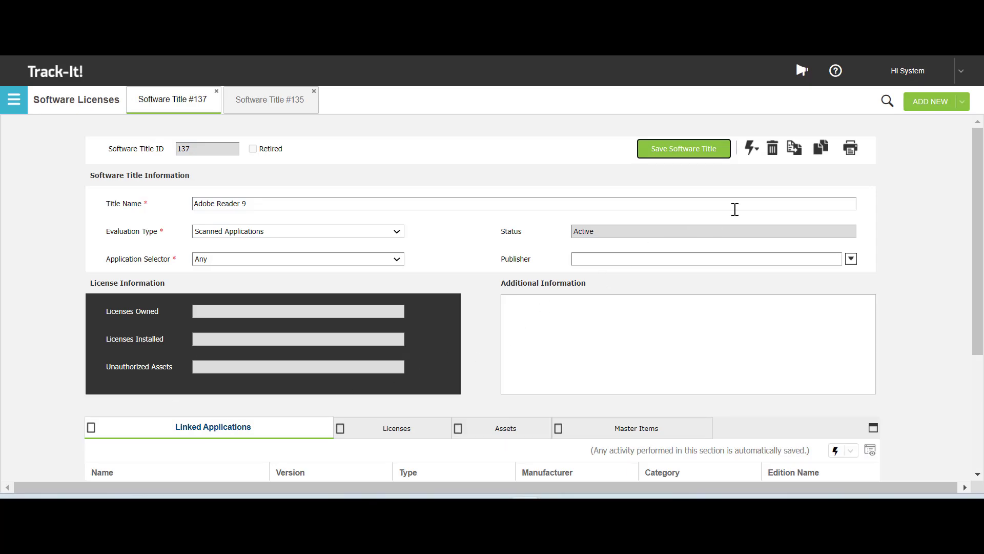
click(821, 150)
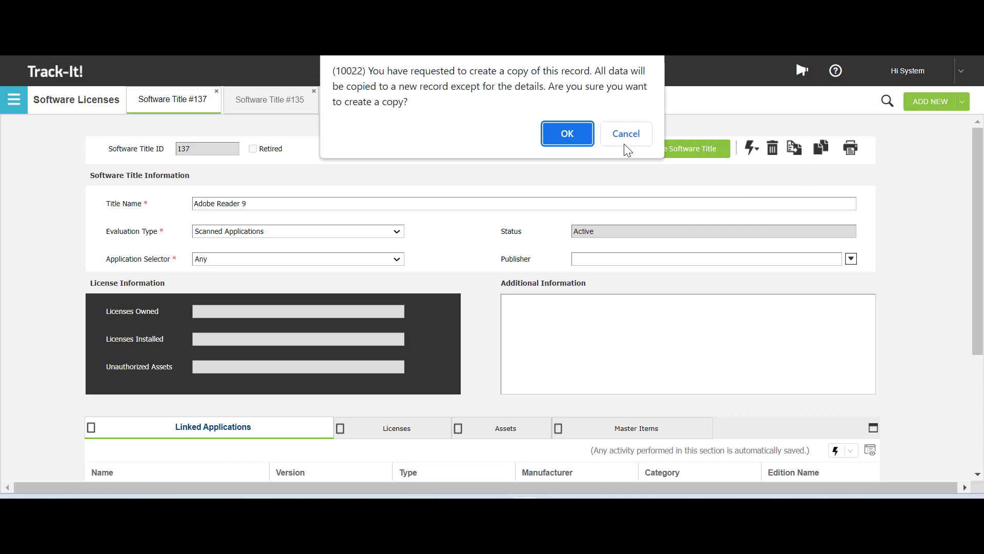
click(567, 135)
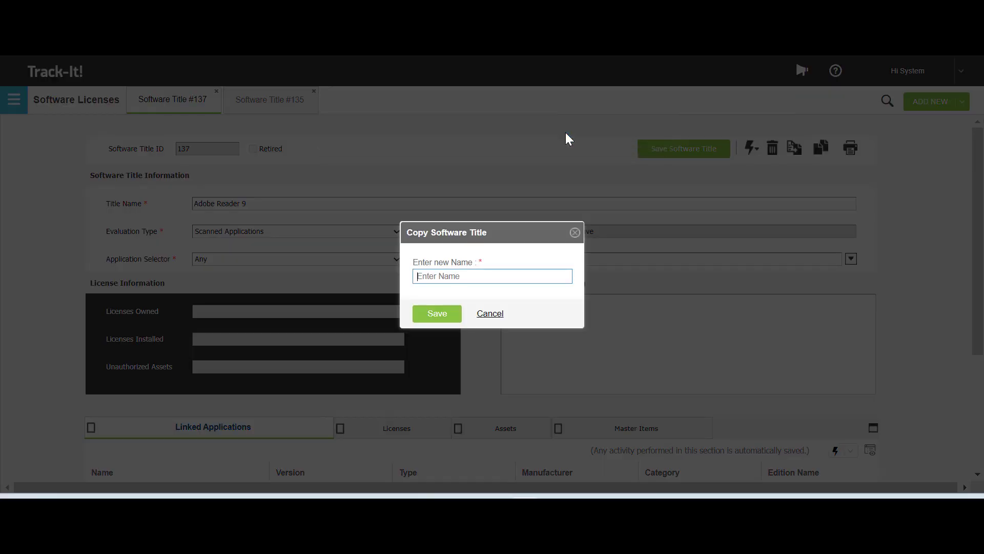
text(Team Viewer)
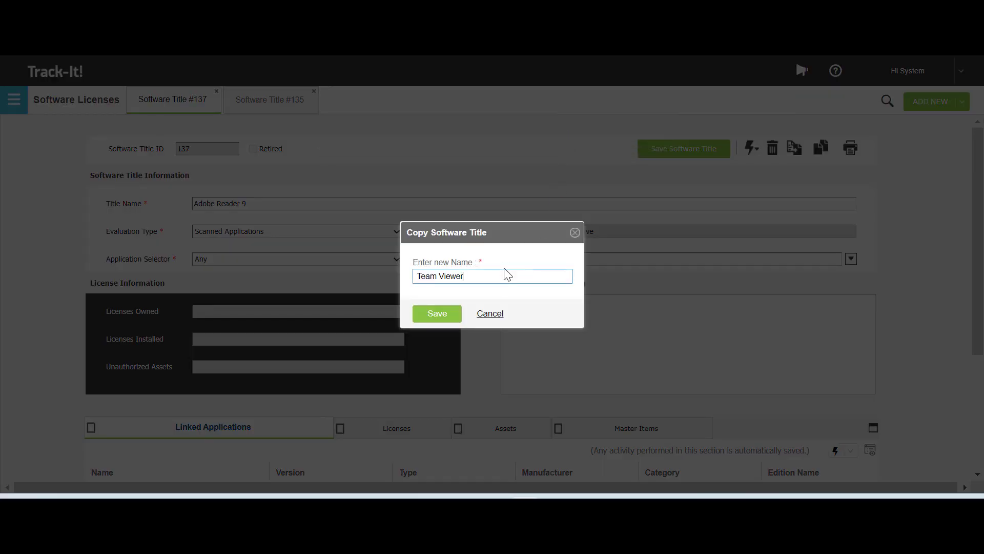
click(438, 313)
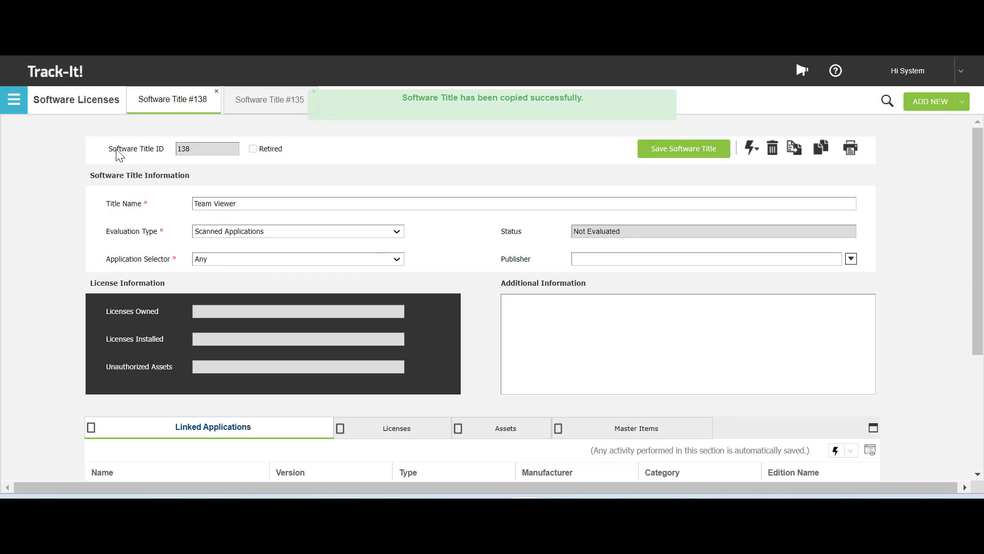
click(14, 109)
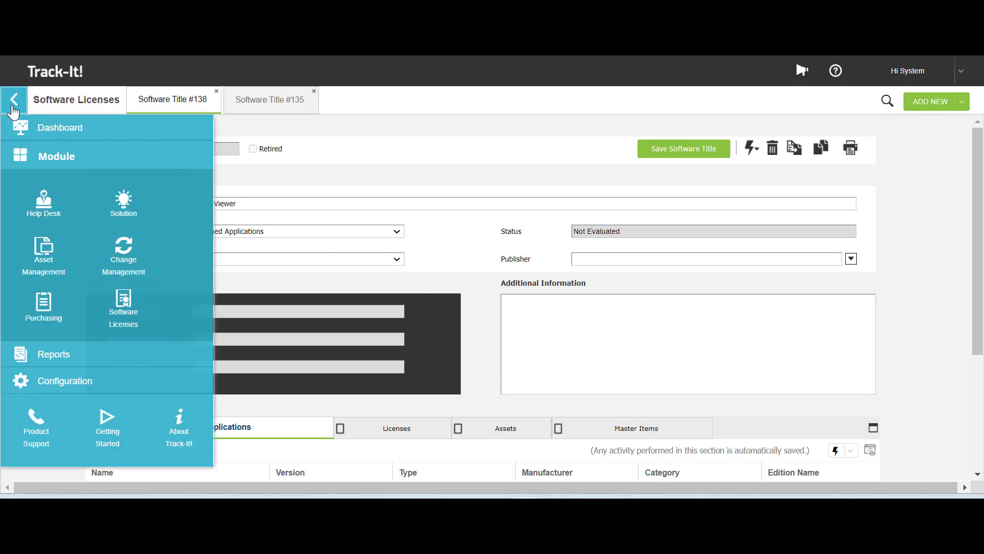
Delete title 135 Adobe Reader 7 from the Software Licenses list
click(123, 308)
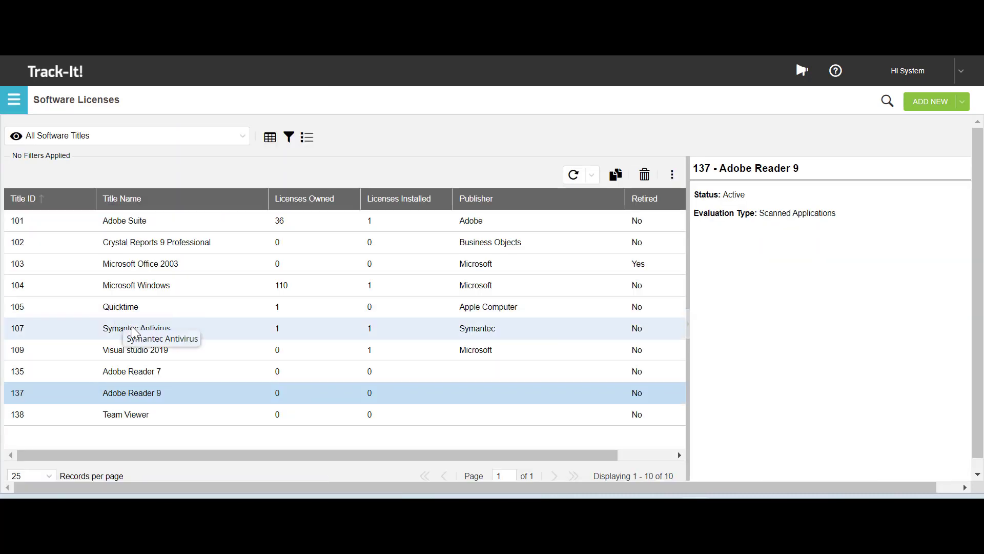
click(168, 367)
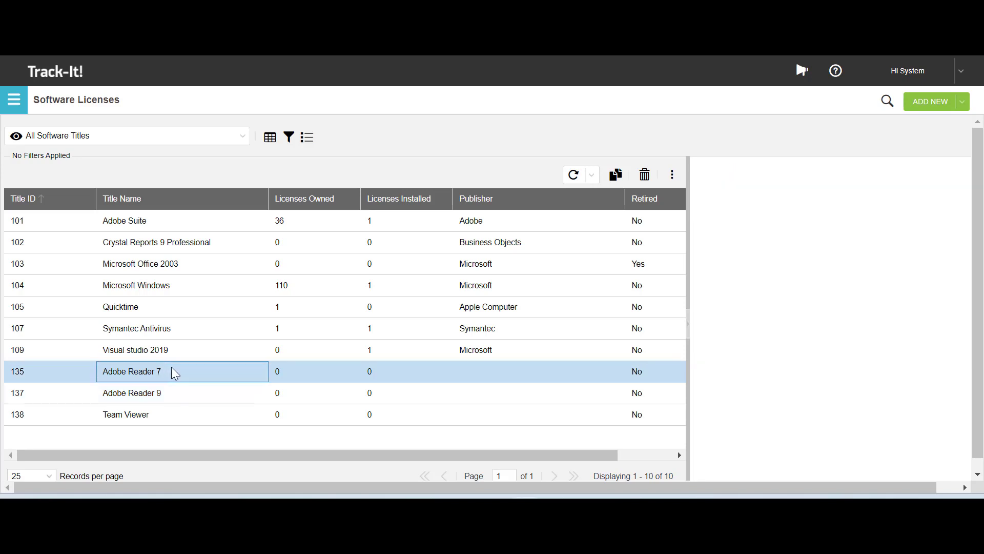
click(645, 186)
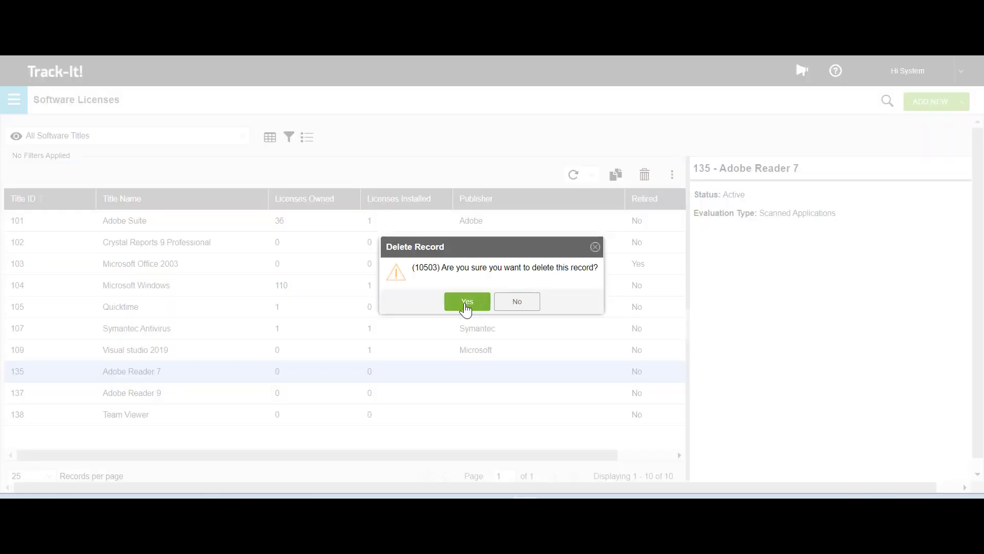
click(466, 309)
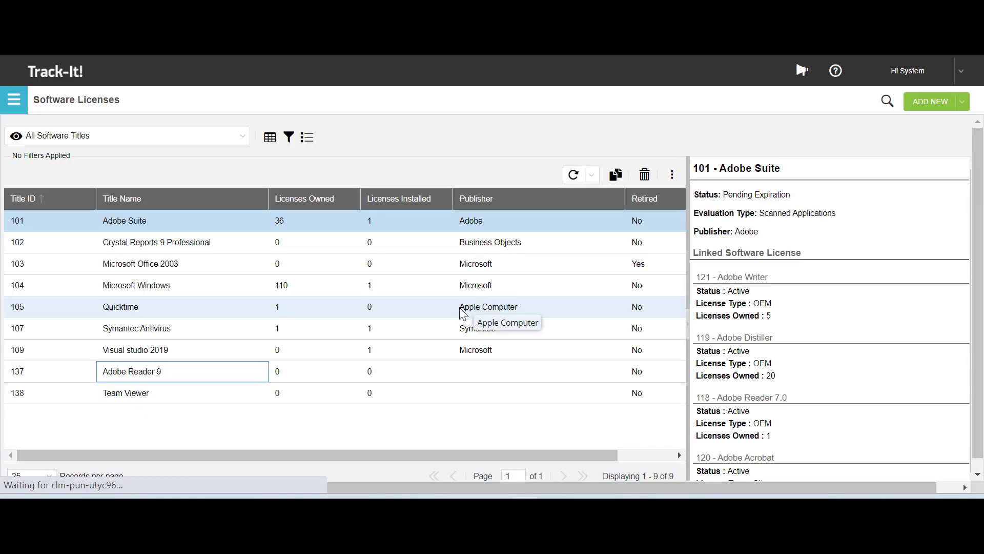
click(358, 345)
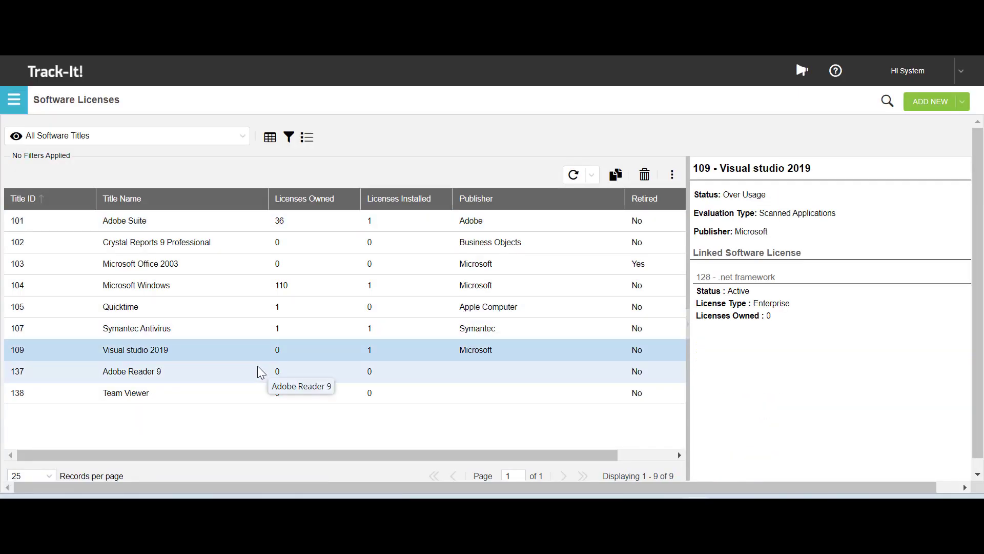
Delete title 137 Adobe Reader 9 and return to the Software Licenses list
double_click(170, 377)
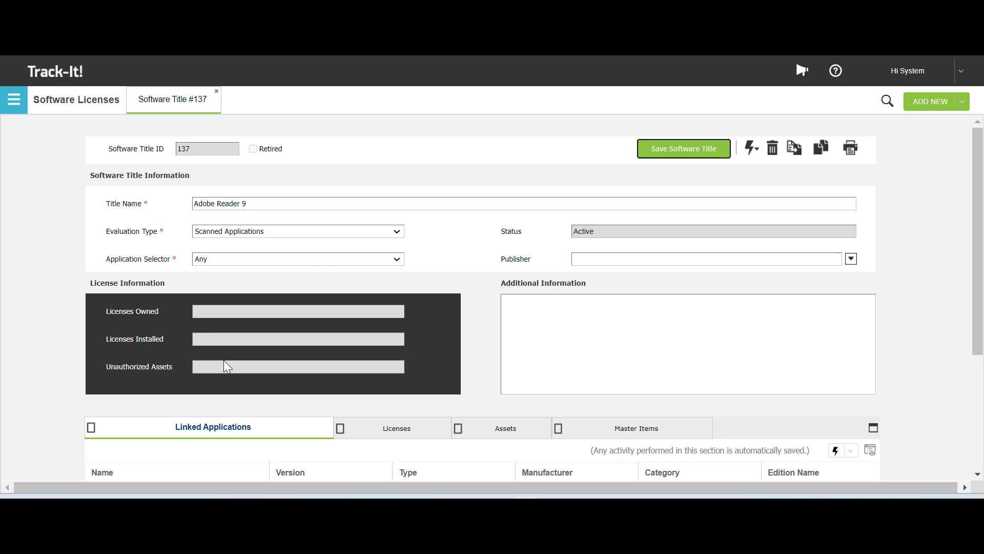
click(773, 150)
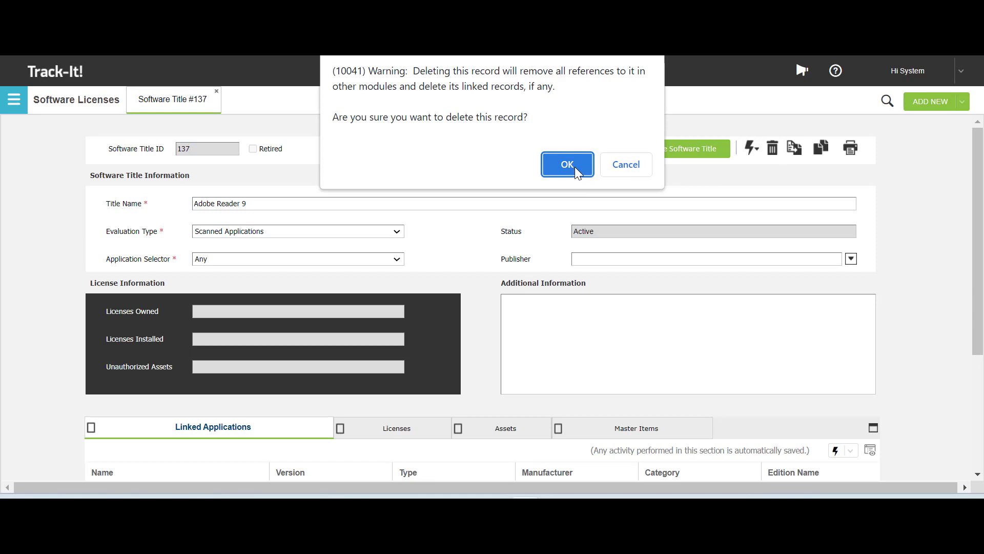
click(568, 165)
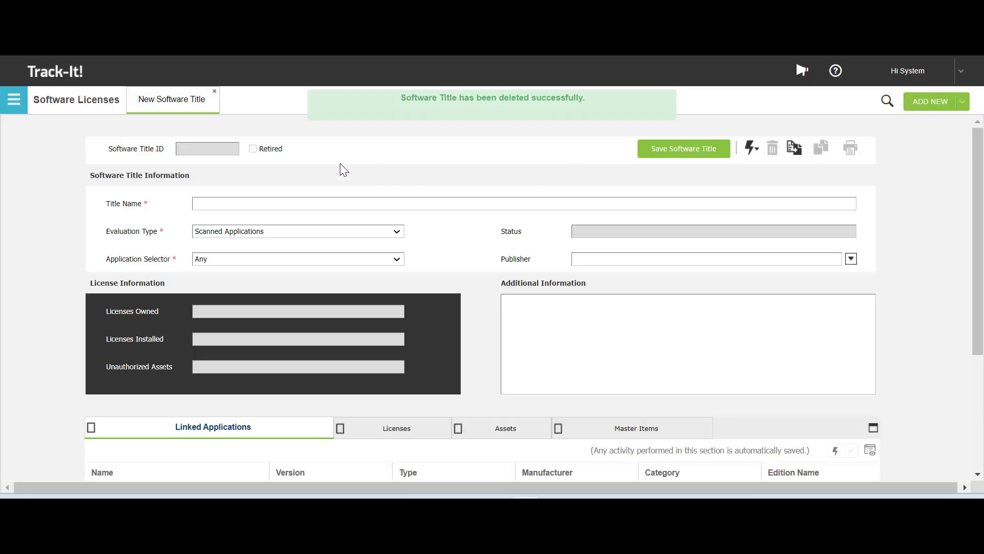
click(14, 99)
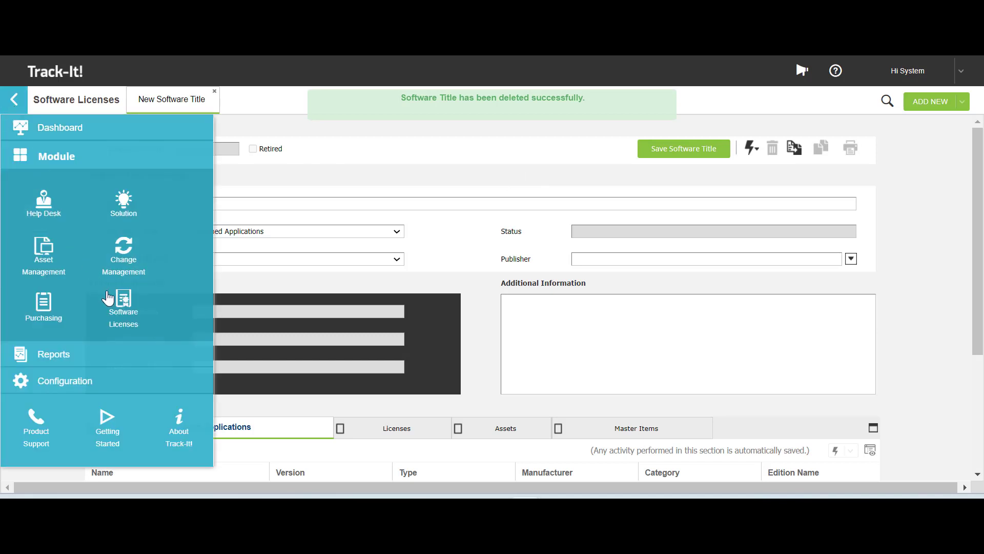
click(107, 297)
Retire the Team Viewer title (138) through Actions > Retire Software Title
click(145, 374)
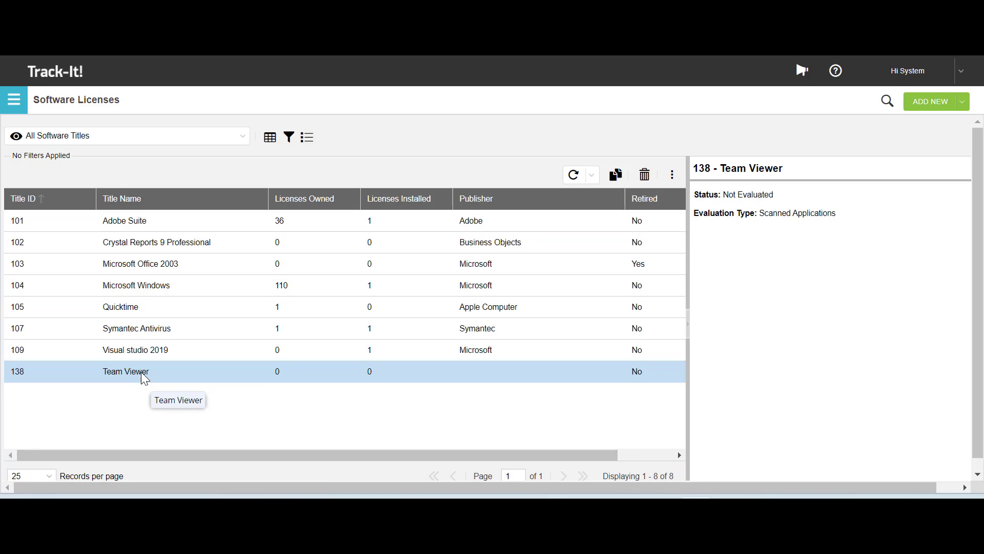
double_click(140, 372)
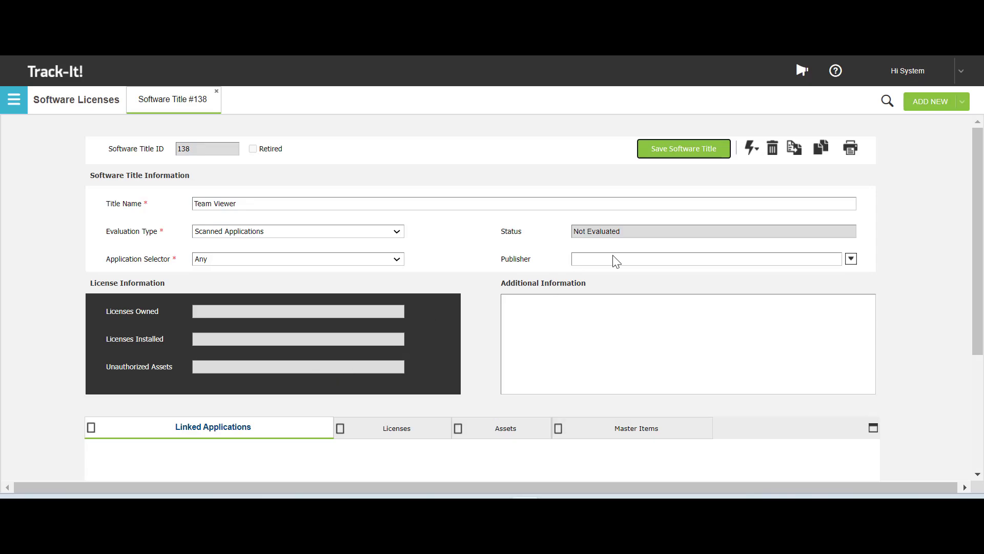
click(752, 149)
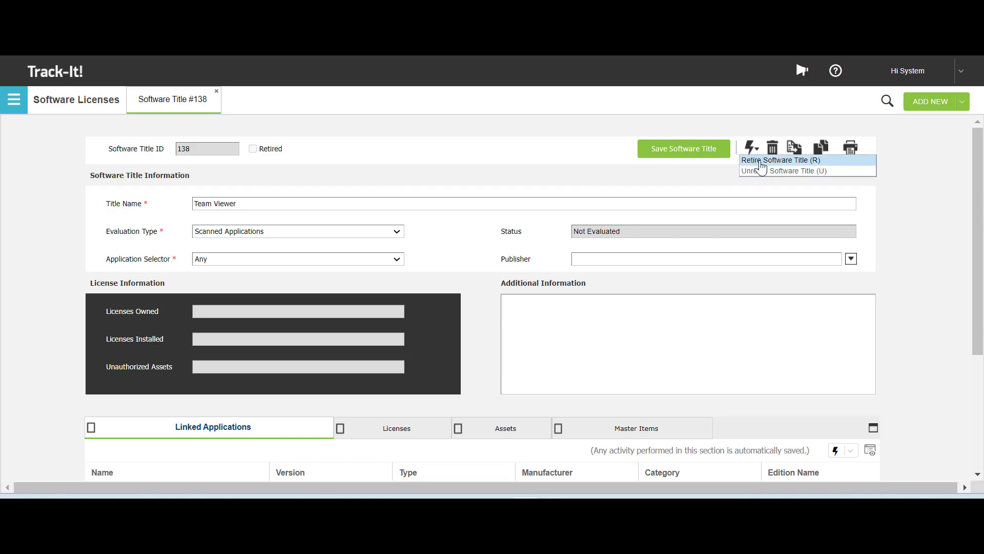
click(761, 163)
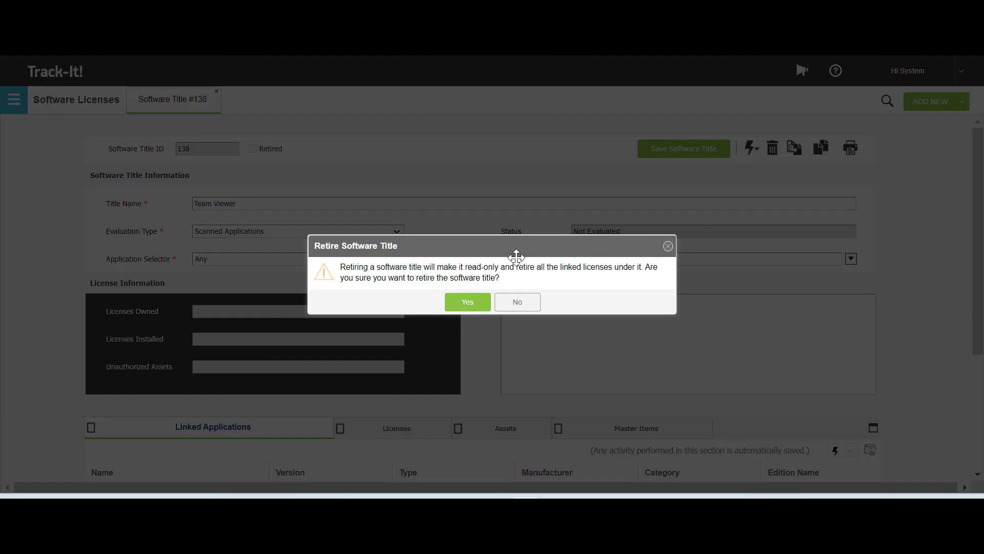
click(467, 304)
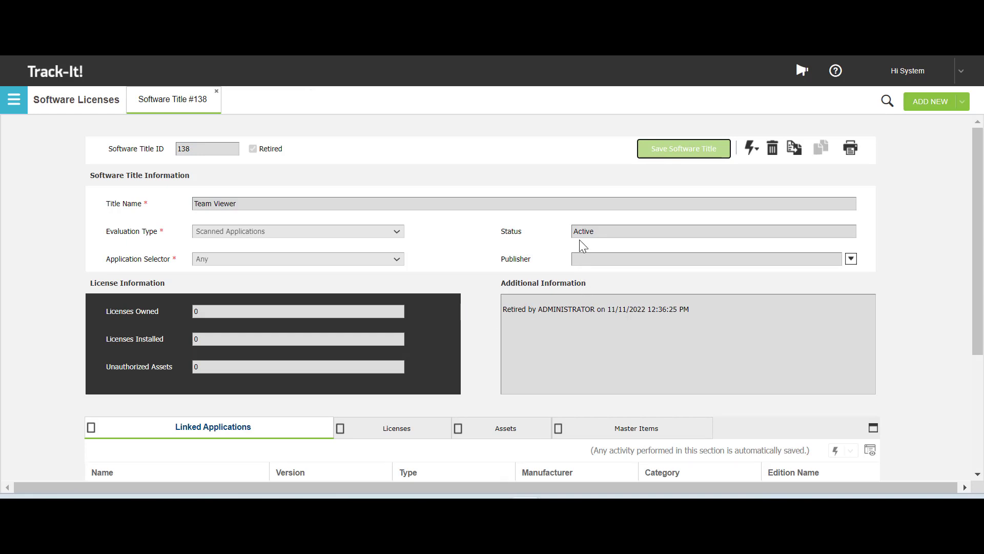
Unretire Team Viewer (138) through Actions > Unretire Software Title
click(16, 105)
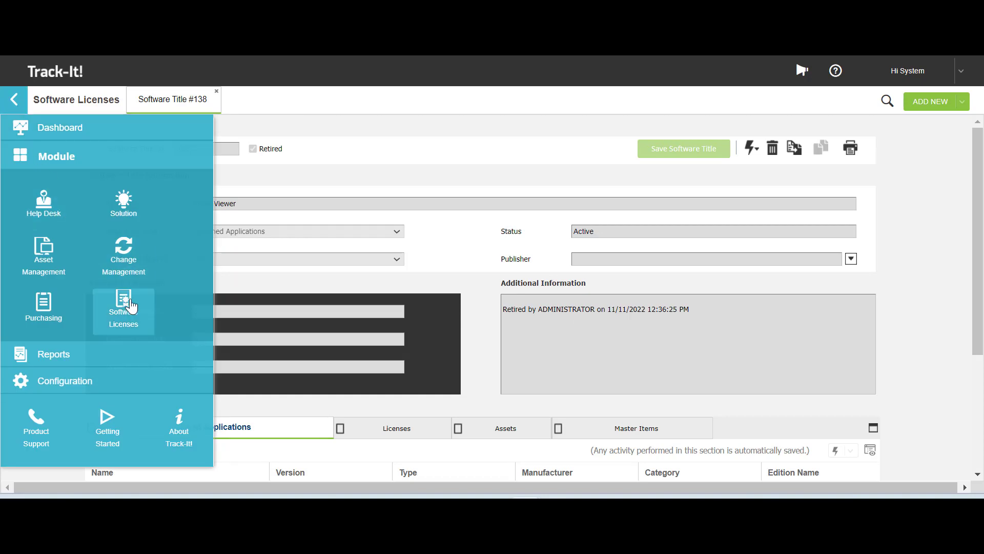
click(131, 306)
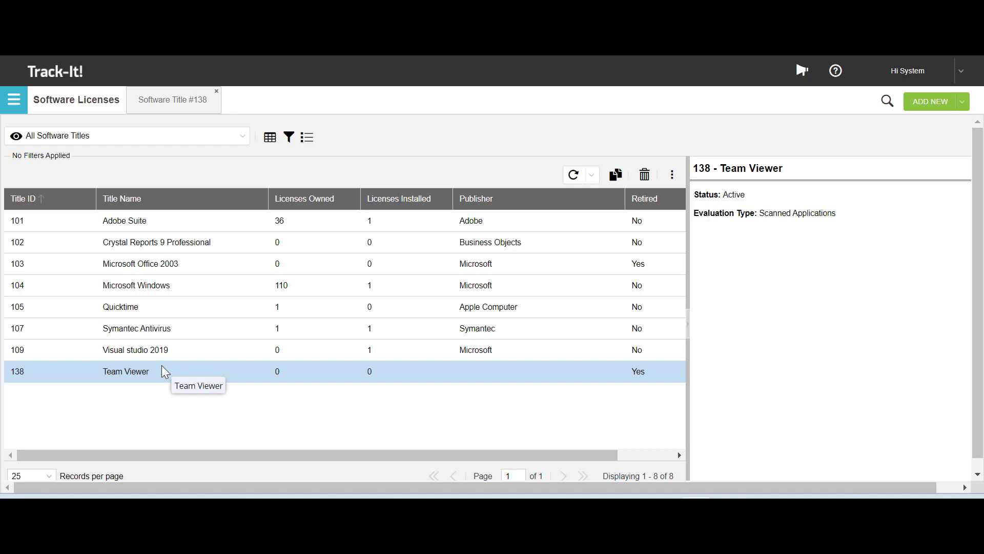
double_click(162, 366)
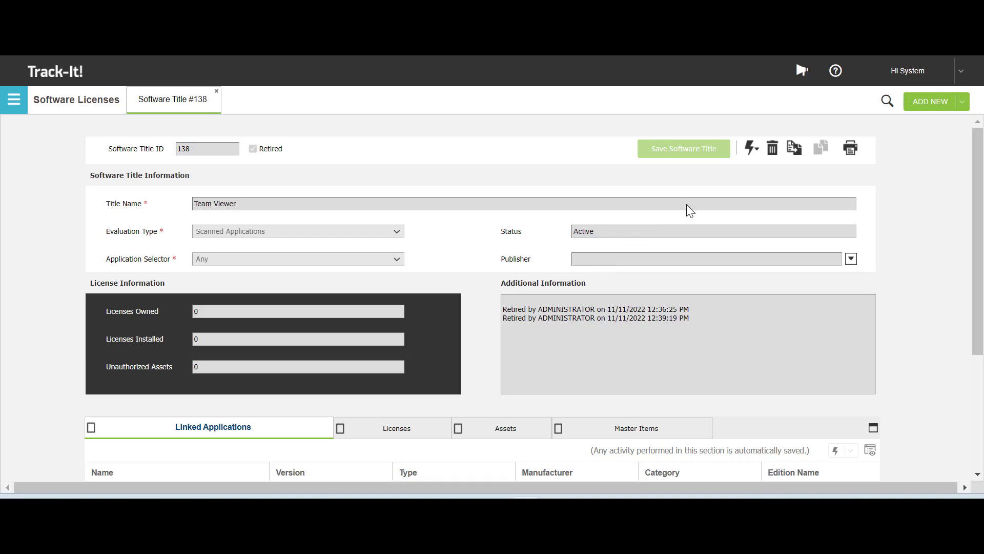
click(753, 149)
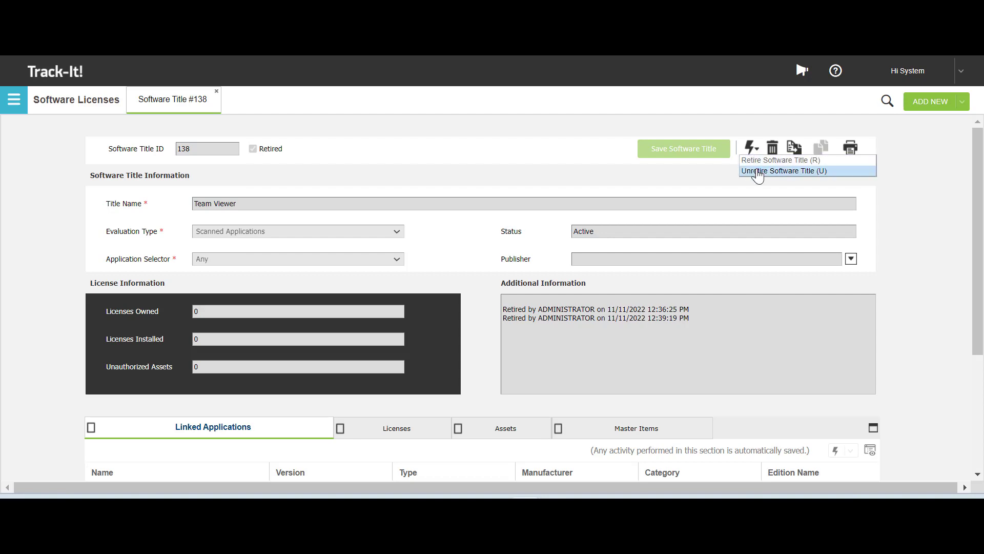
click(758, 172)
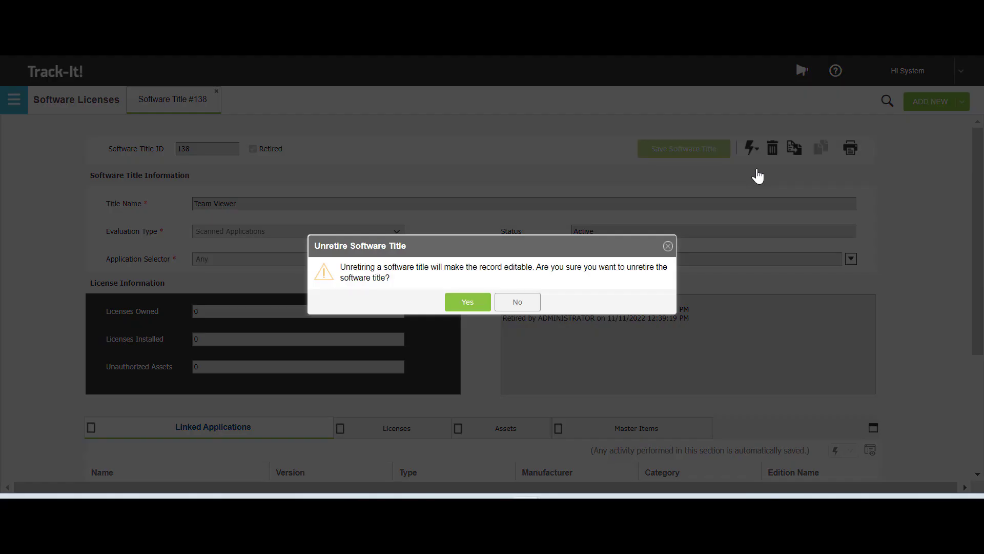
click(467, 303)
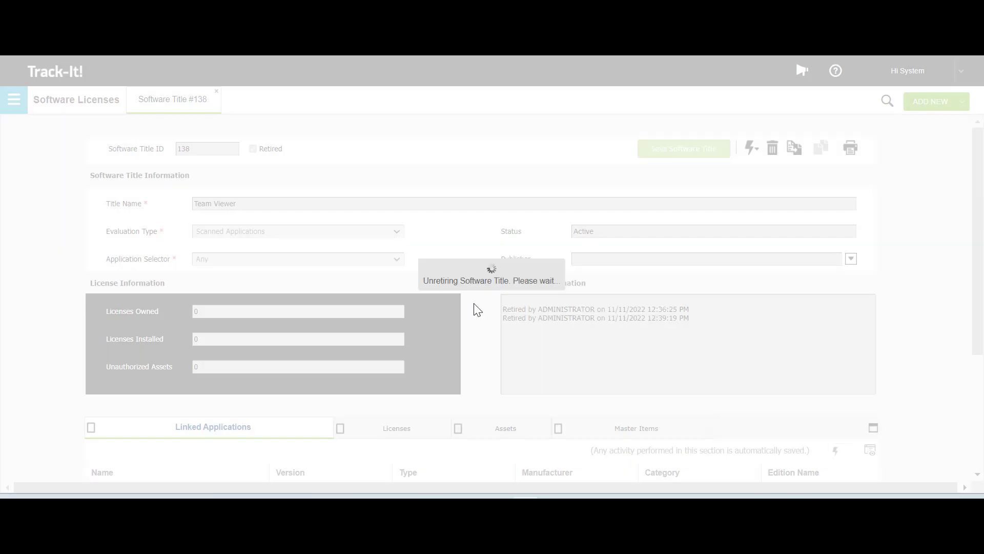